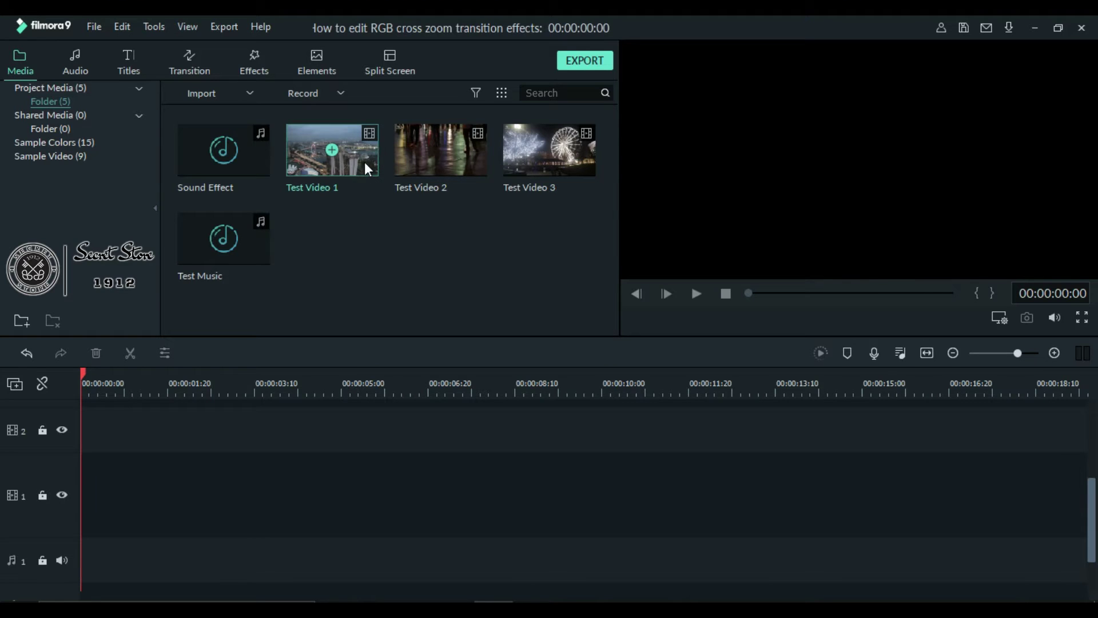
Line up Test Video 1, 2 and 3 on the video track and add Test Music below.
left_click_drag(365, 162, 91, 492)
left_click_drag(437, 153, 497, 515)
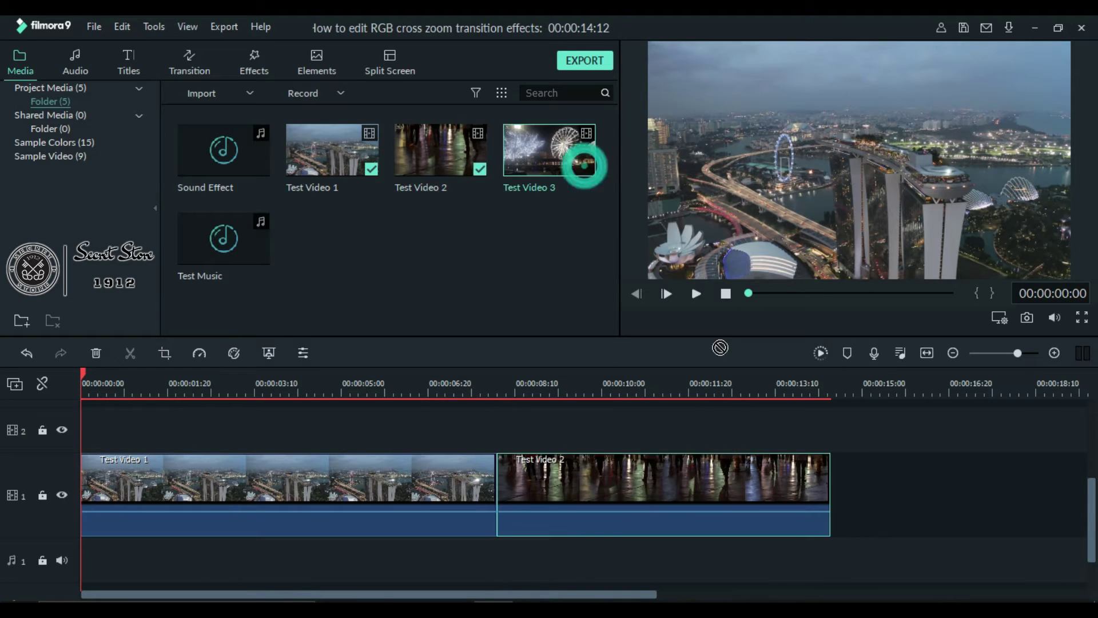
left_click_drag(581, 162, 845, 507)
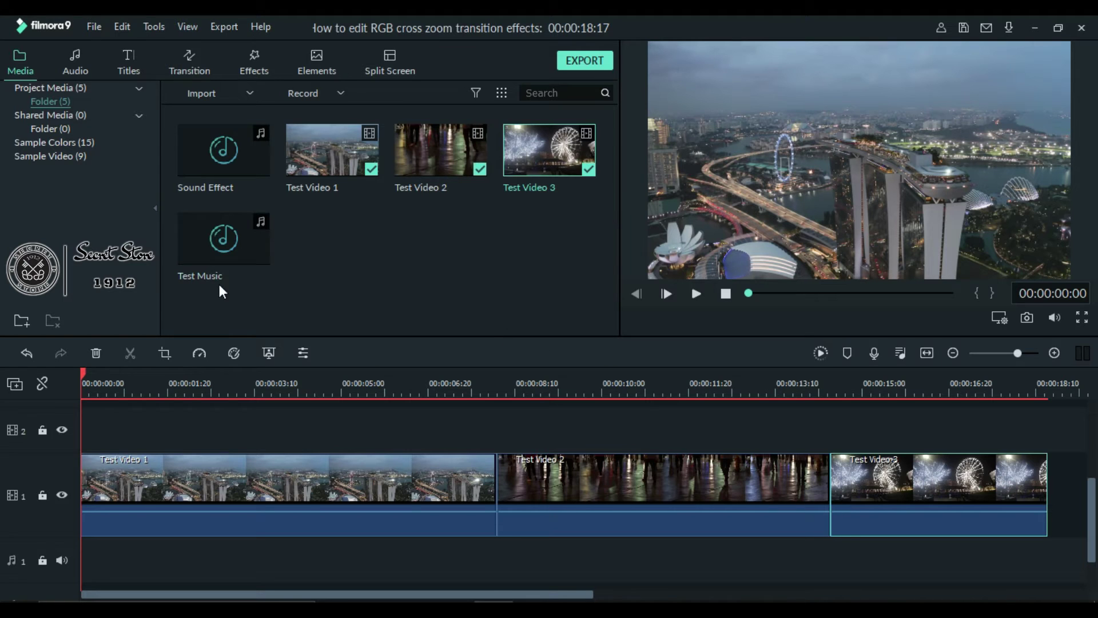
left_click_drag(249, 246, 86, 558)
Split Test Music at 00:00:18:17 where the videos end and delete the remainder.
left_click_drag(135, 594, 209, 593)
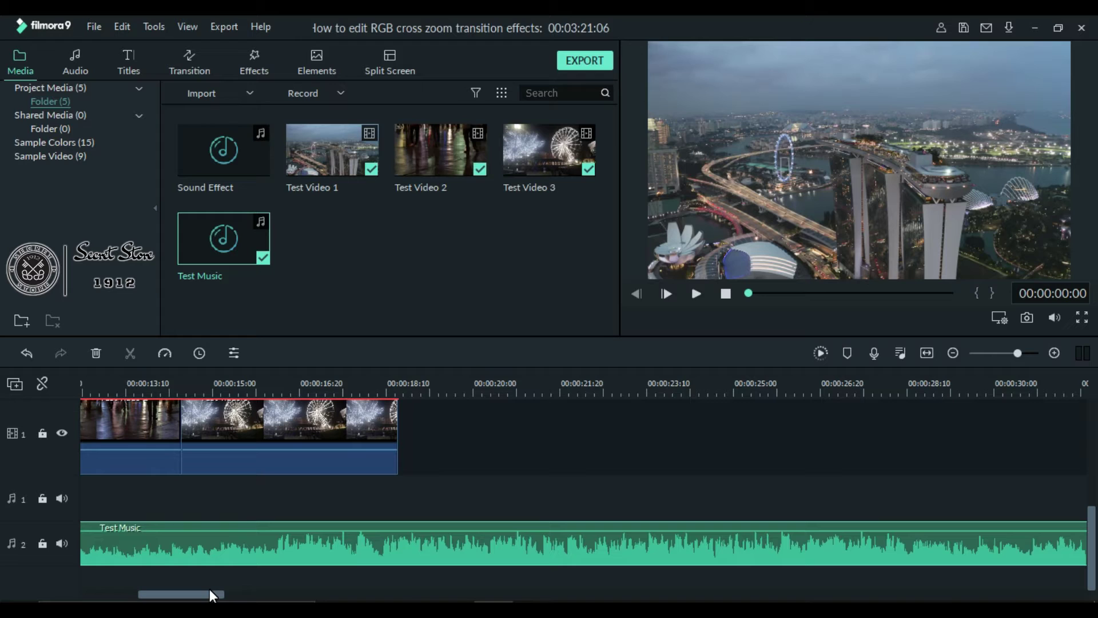
left_click(400, 375)
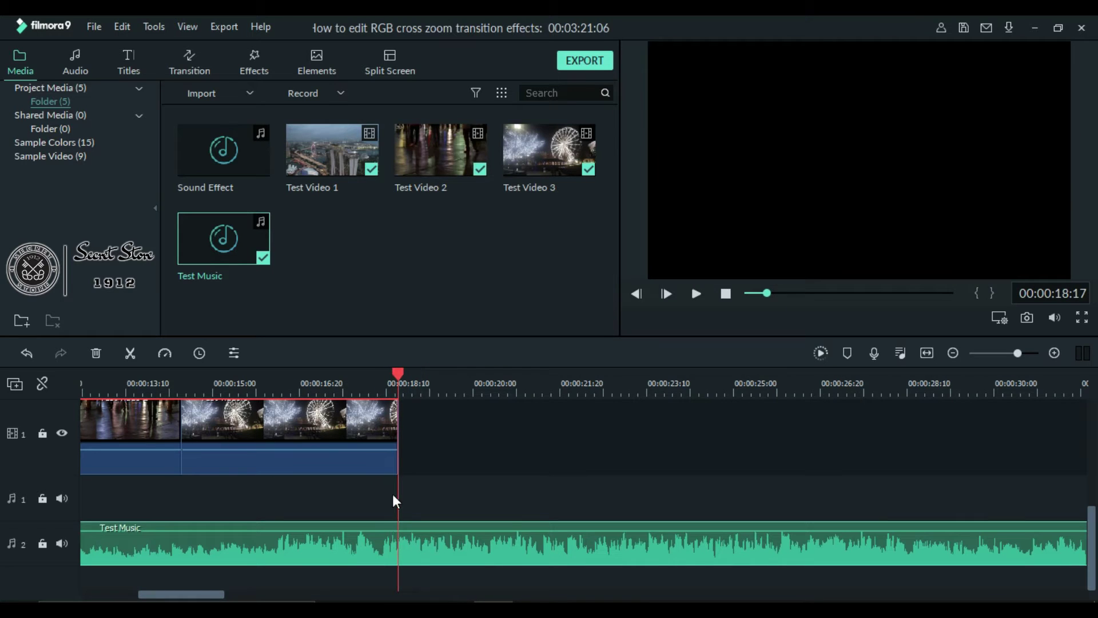
key("ctrl+b")
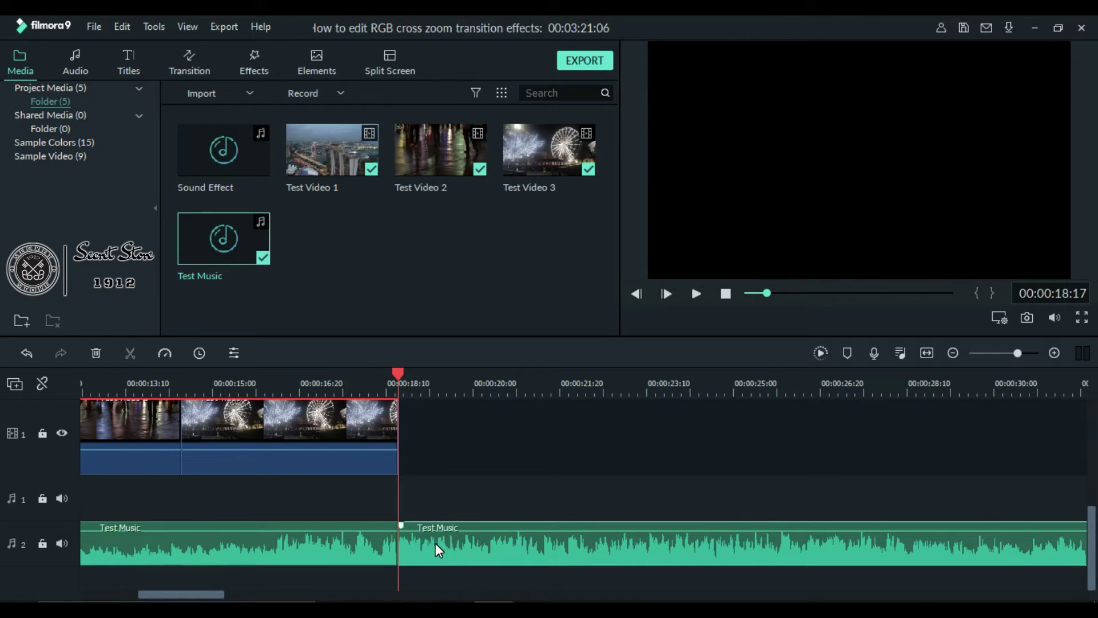
key("Delete")
left_click_drag(568, 598, 237, 595)
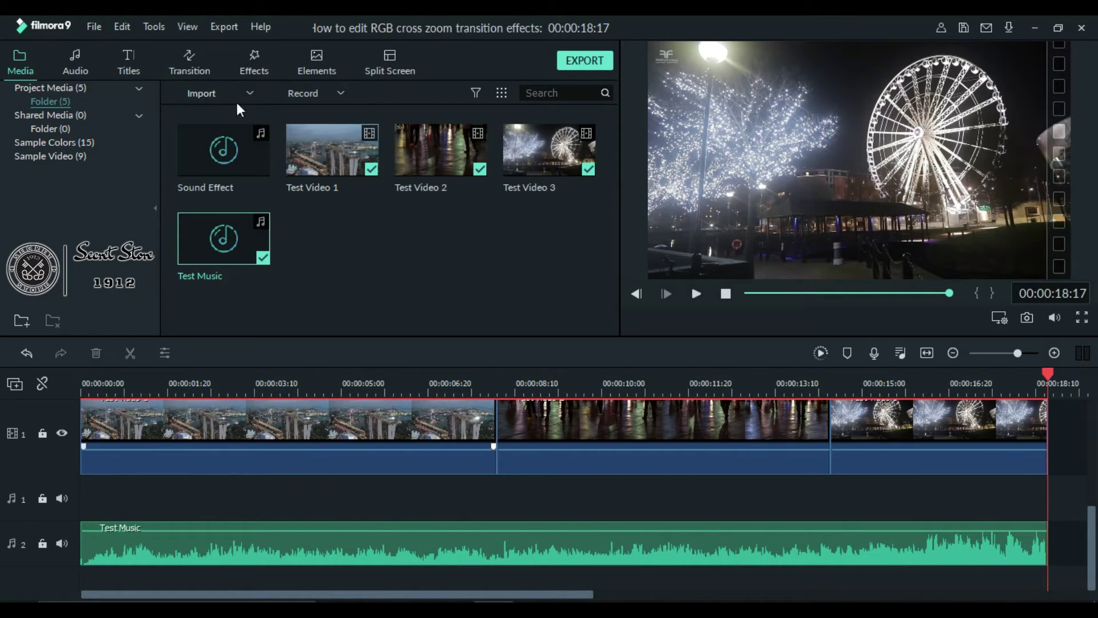
Place the Warp category's Cross Zoom transition between Test Video 1 and Test Video 2.
left_click(198, 67)
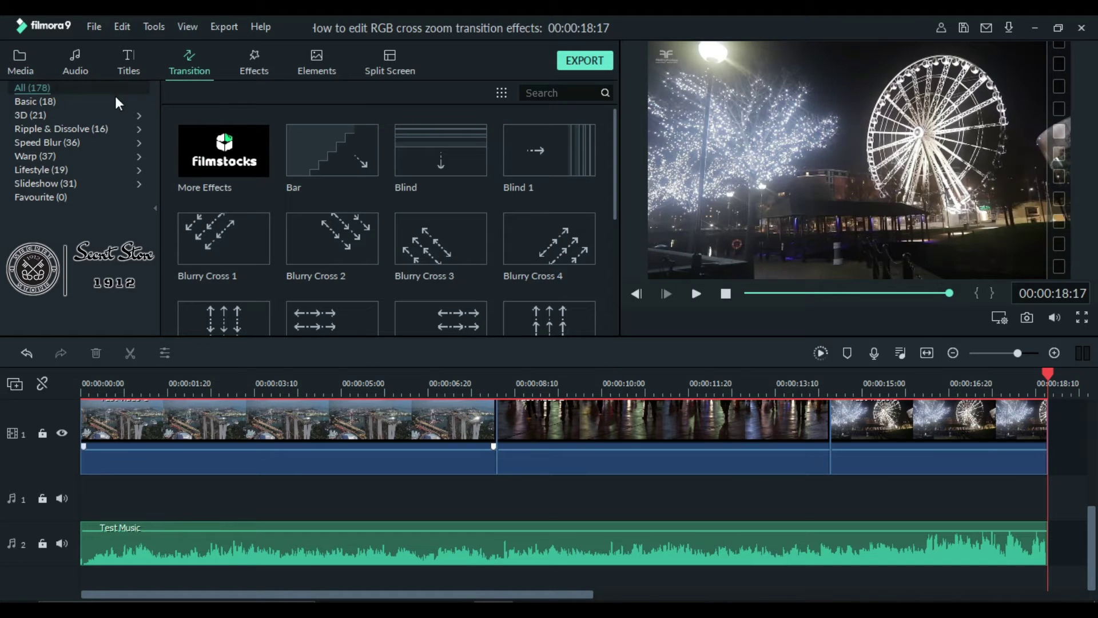
left_click(43, 160)
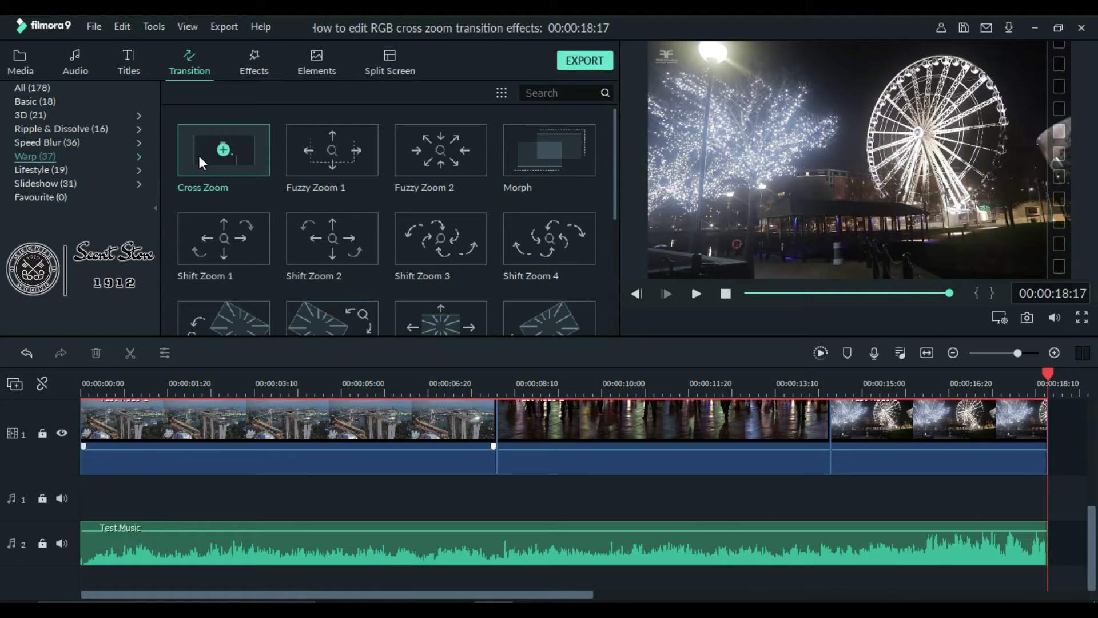
left_click(246, 164)
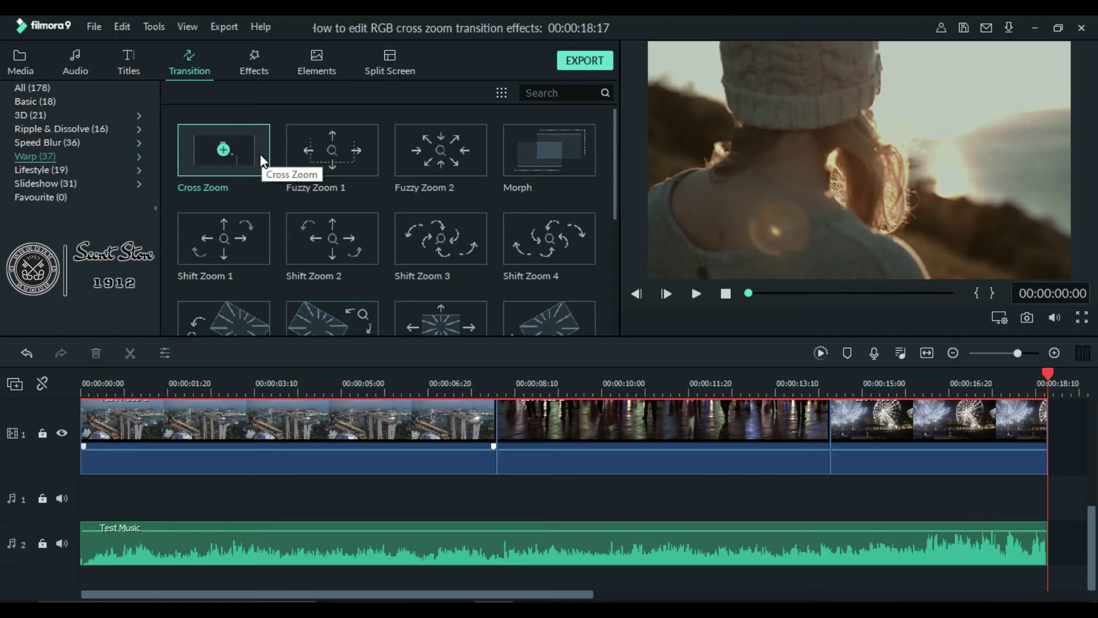
left_click_drag(260, 163, 811, 485)
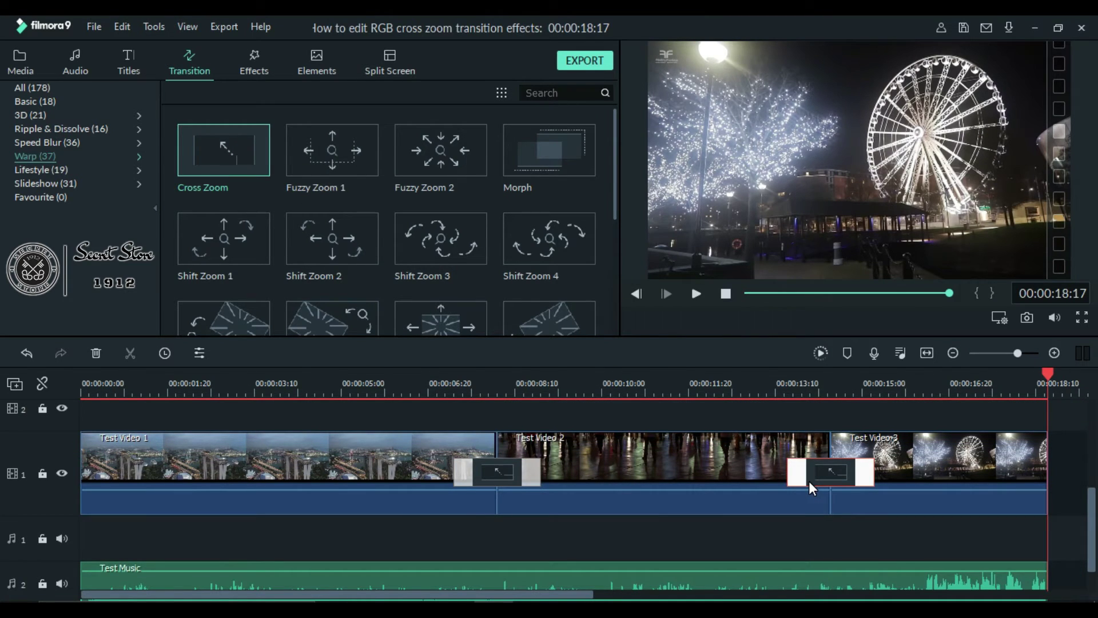
Change the Cross Zoom duration from 00:00:01:20 to 00:00:00:24 and apply it to all transitions.
double_click(503, 469)
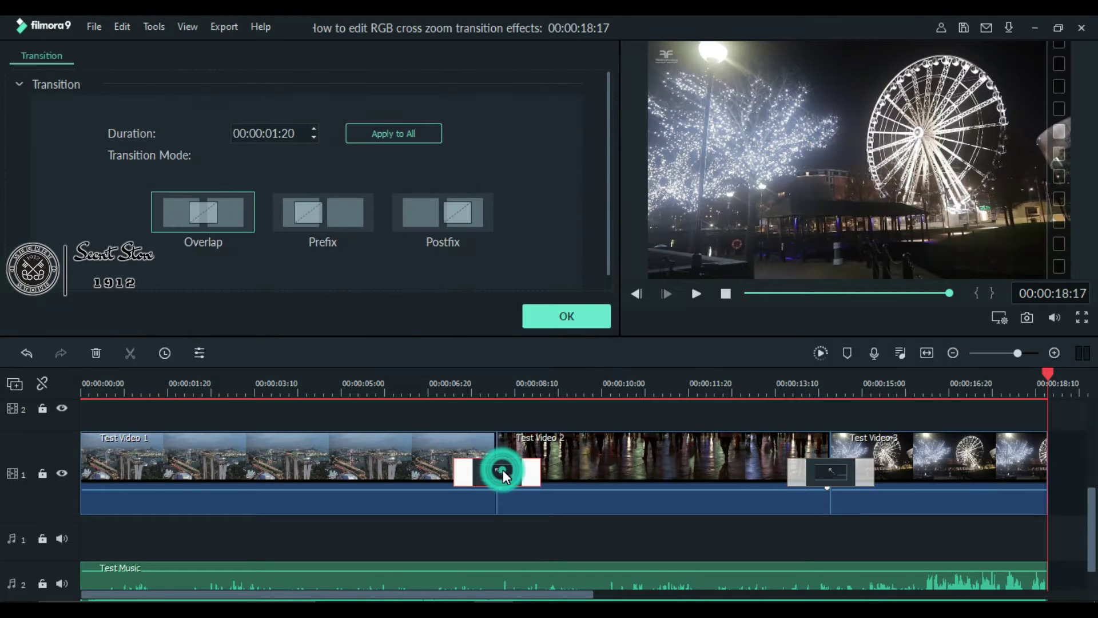
right_click(503, 469)
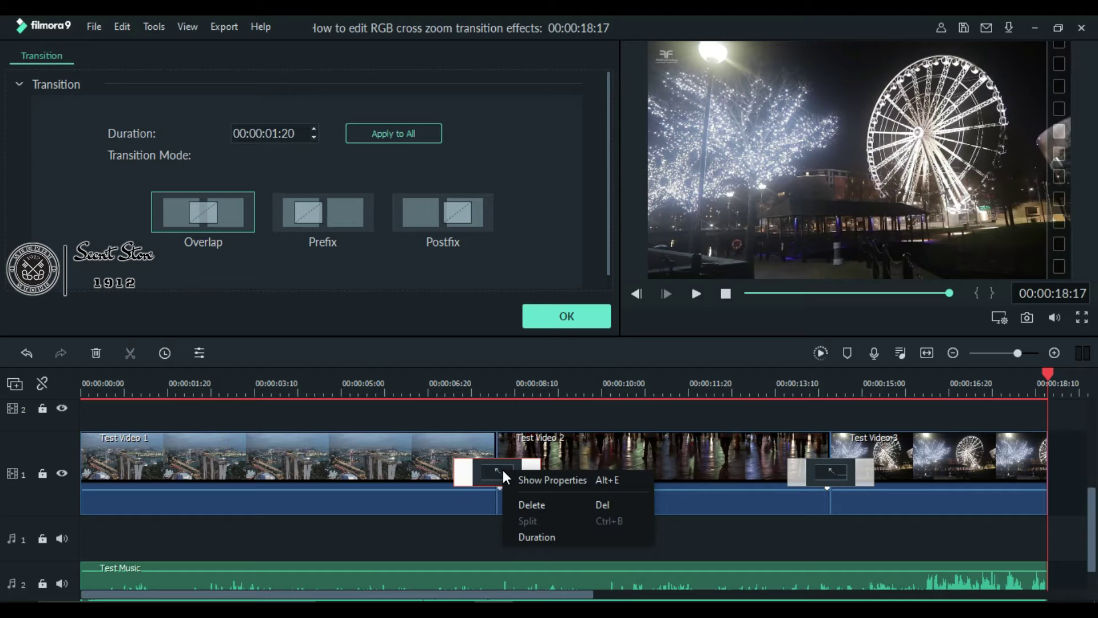
left_click(568, 481)
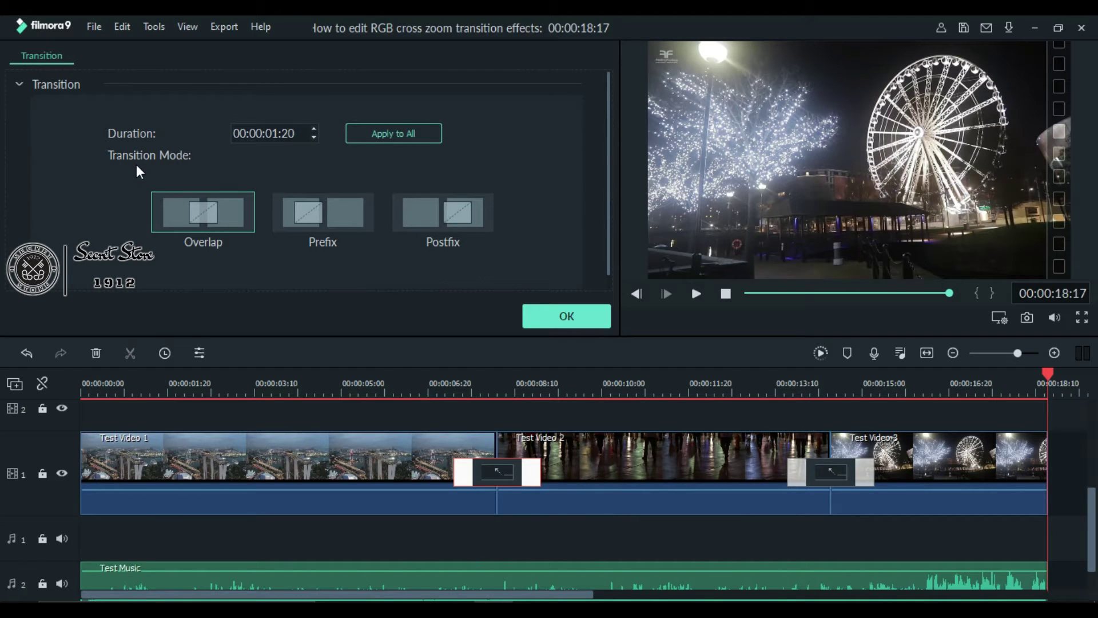
left_click(268, 134)
type("0024")
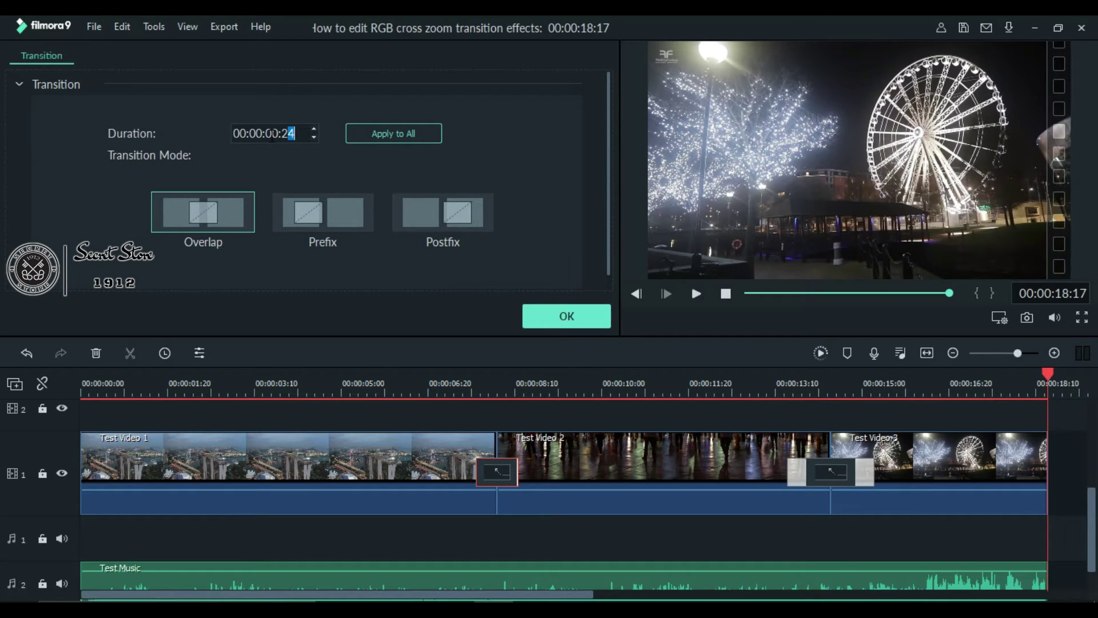
left_click(386, 135)
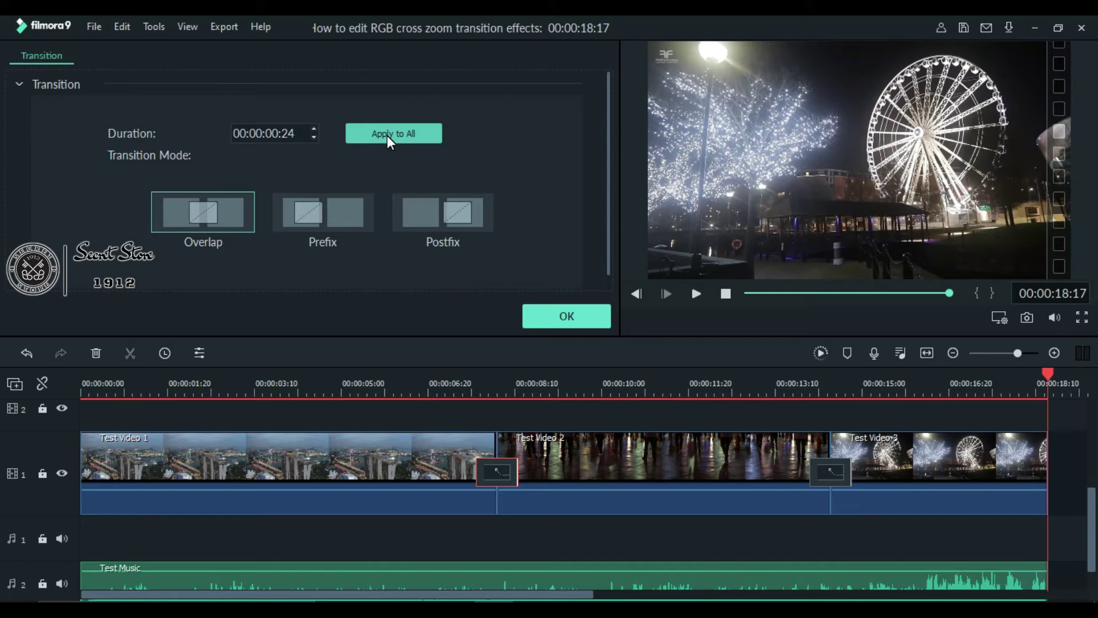
left_click(543, 318)
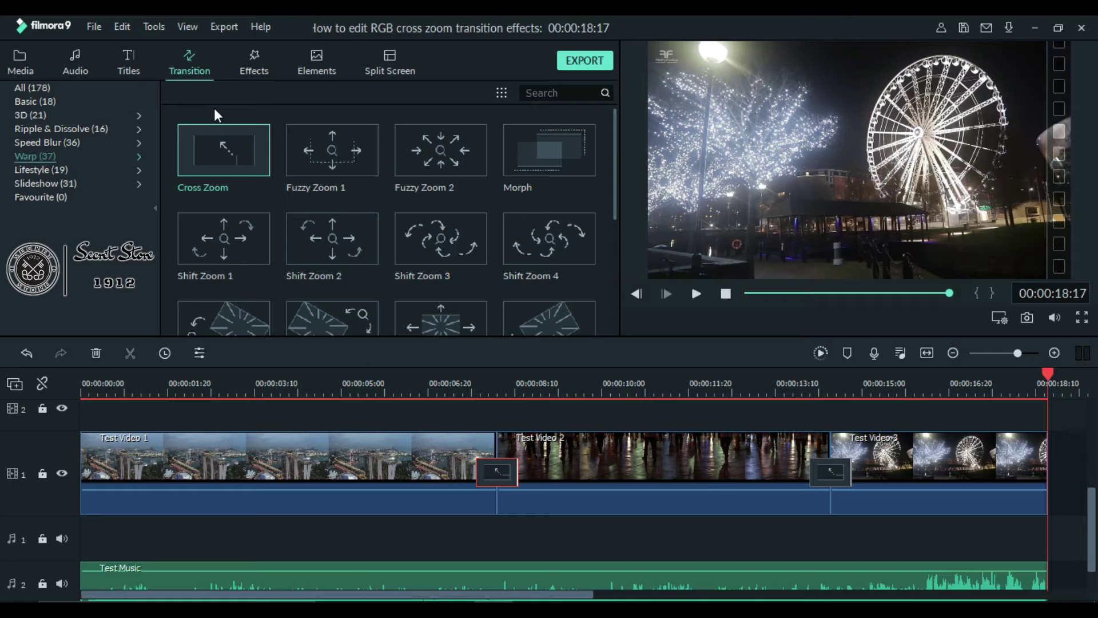
Add the Filters > Distortion Chromatic Aberration effect on track 2 above the first Cross Zoom cut.
left_click(259, 63)
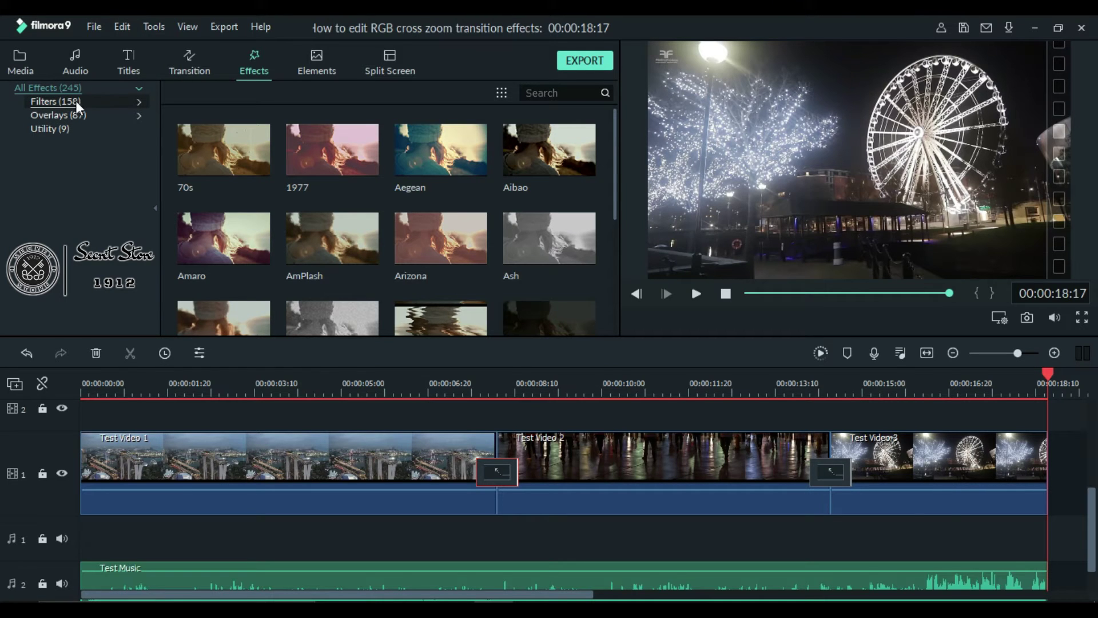
left_click(136, 103)
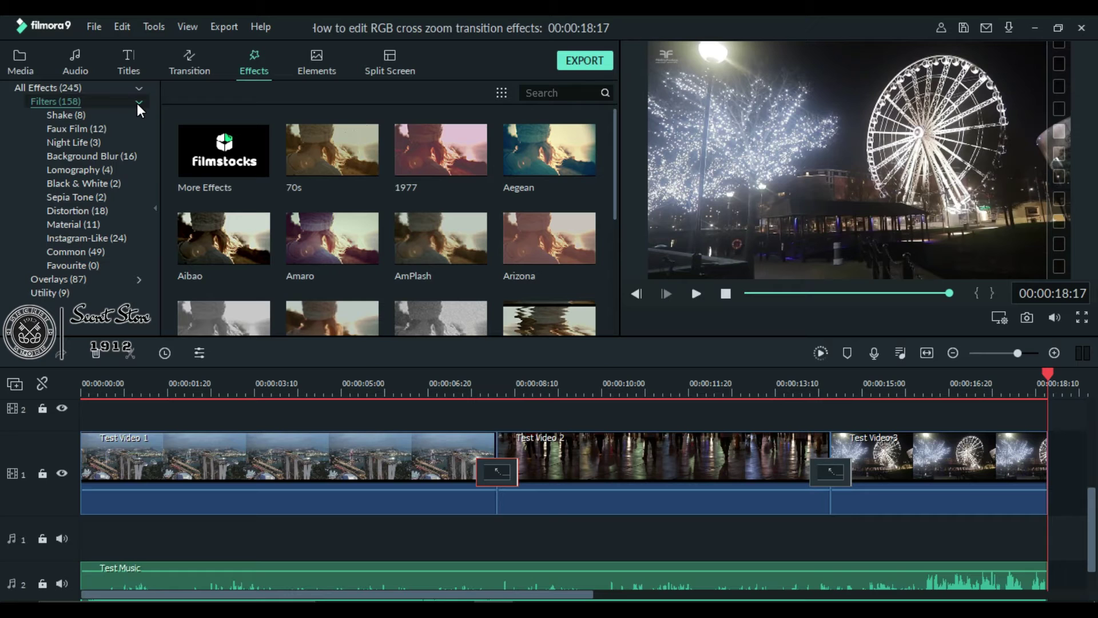
left_click(79, 212)
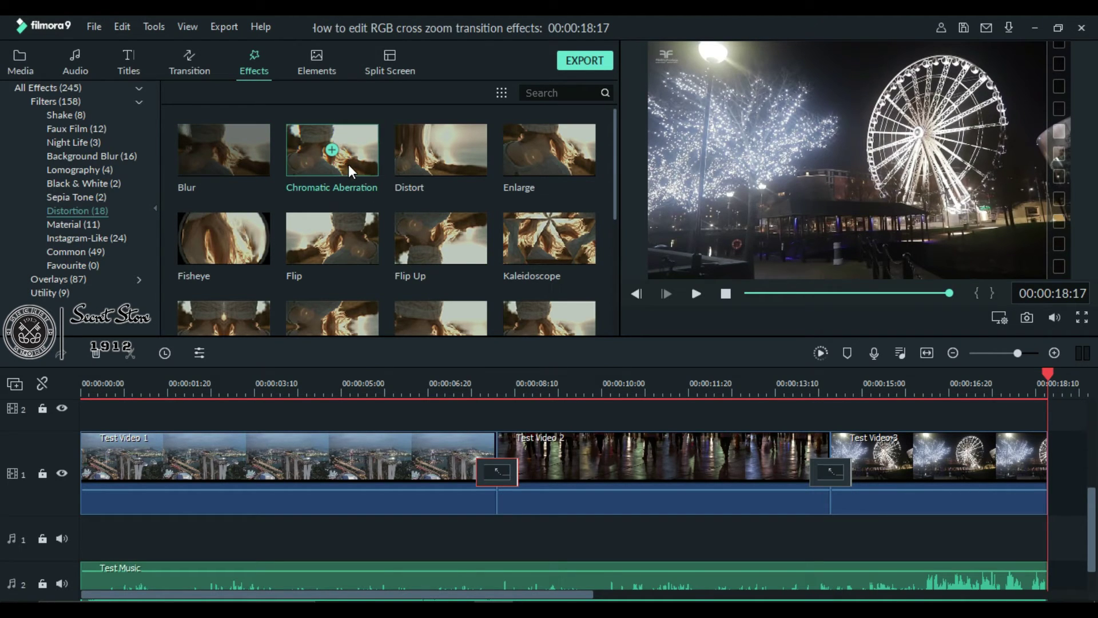
left_click_drag(348, 163, 474, 428)
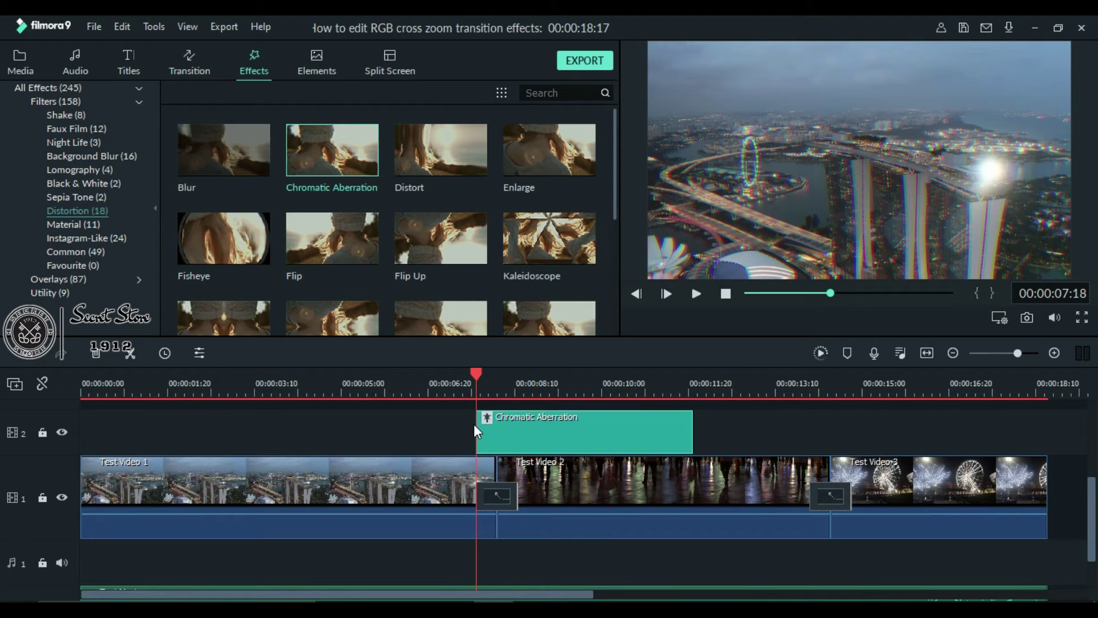
Set the Chromatic Aberration clip's Input Duration to 00:00:00:24.
right_click(511, 420)
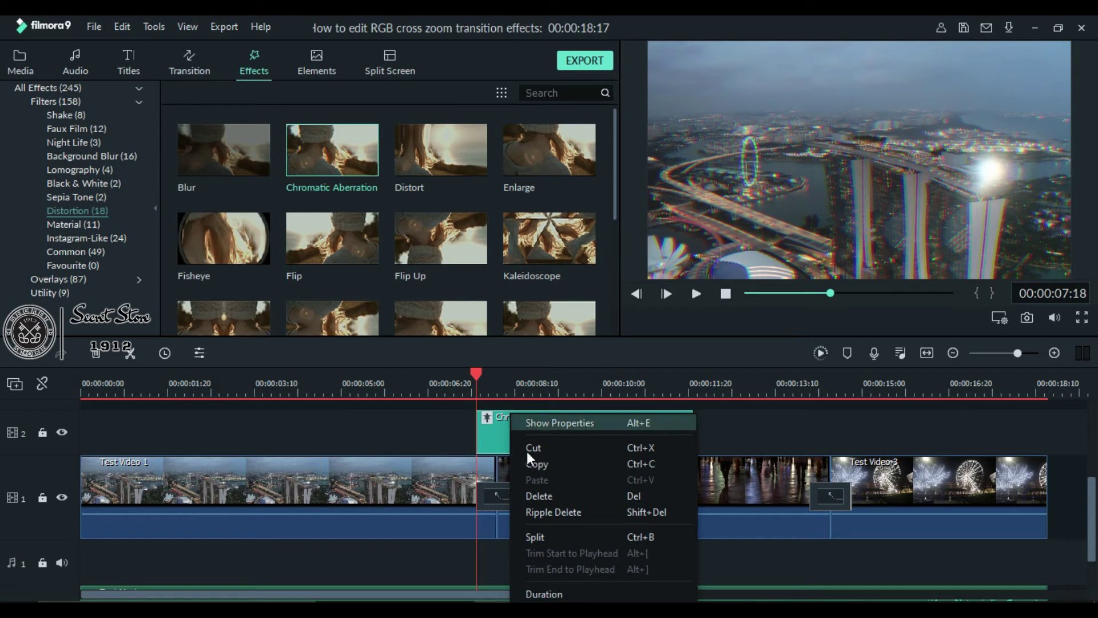
left_click(566, 593)
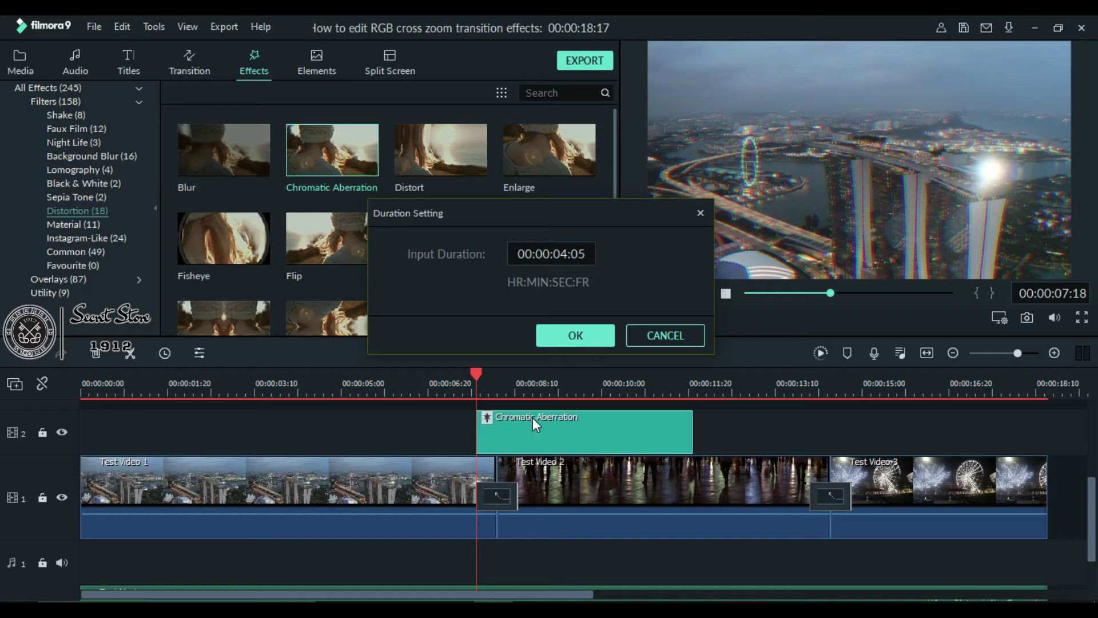
left_click(551, 253)
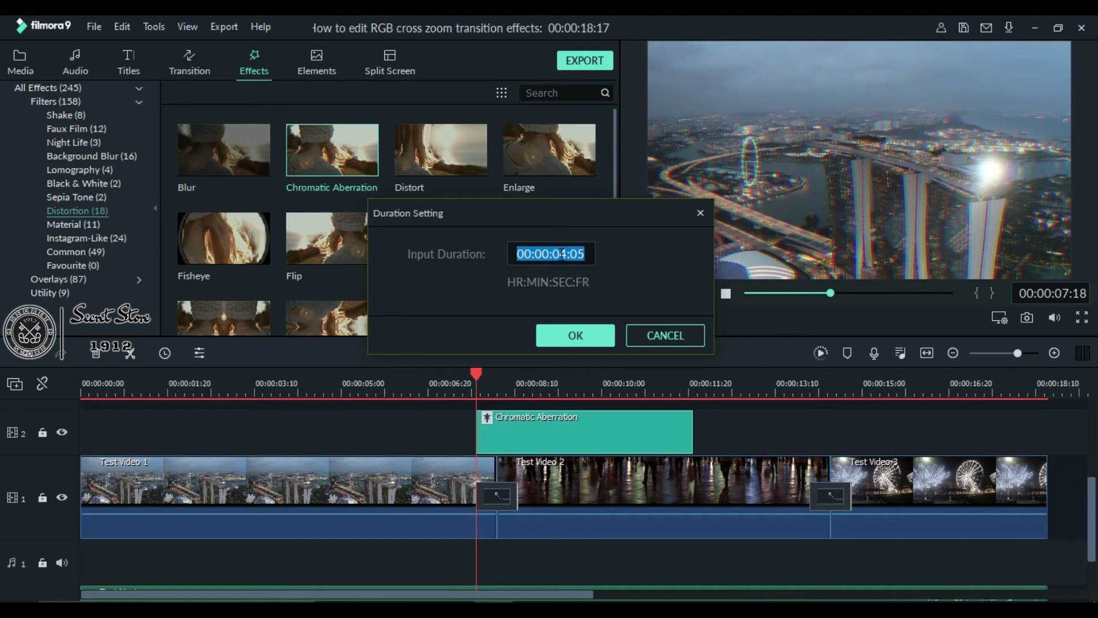
left_click(553, 254)
type("0:")
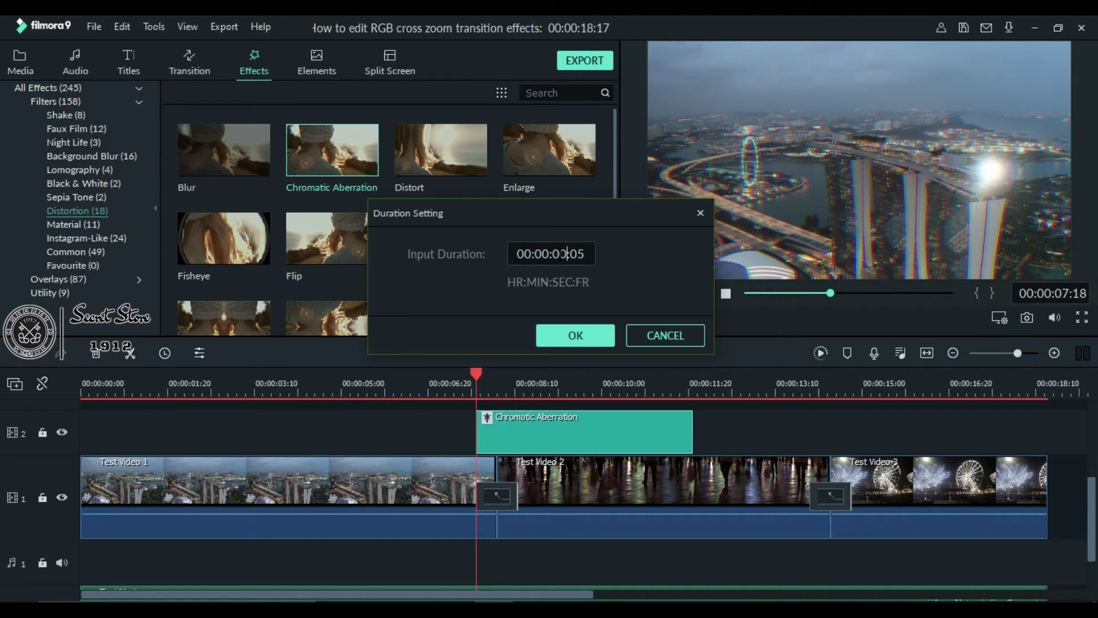
type("24")
left_click(581, 334)
Copy the Chromatic Aberration clip and stack the pasted copy on track 3 above the original.
right_click(497, 472)
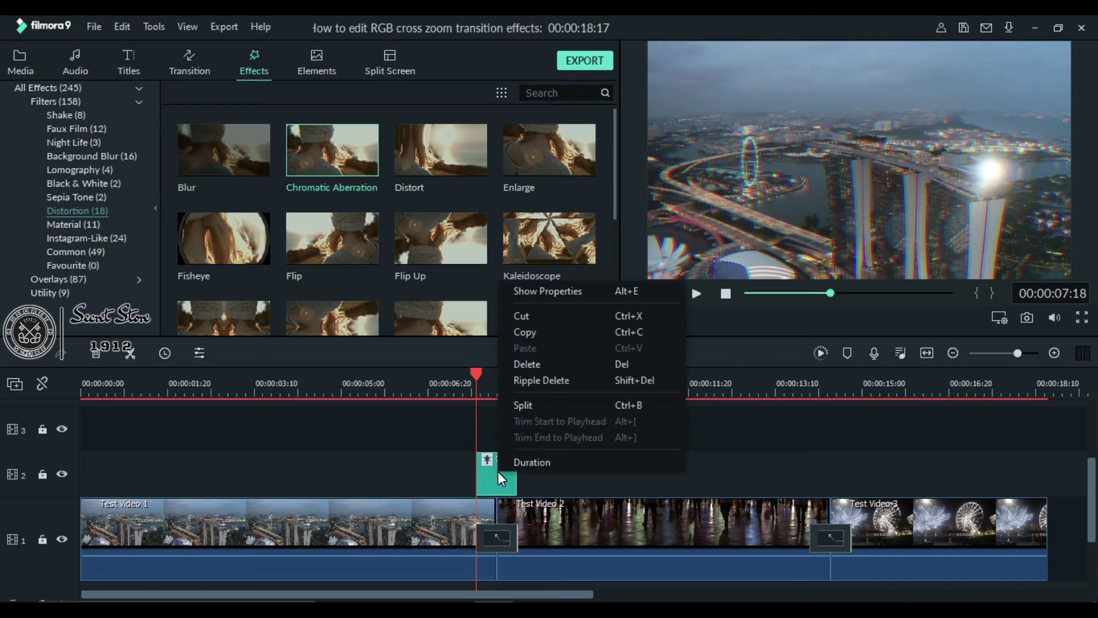
left_click(605, 334)
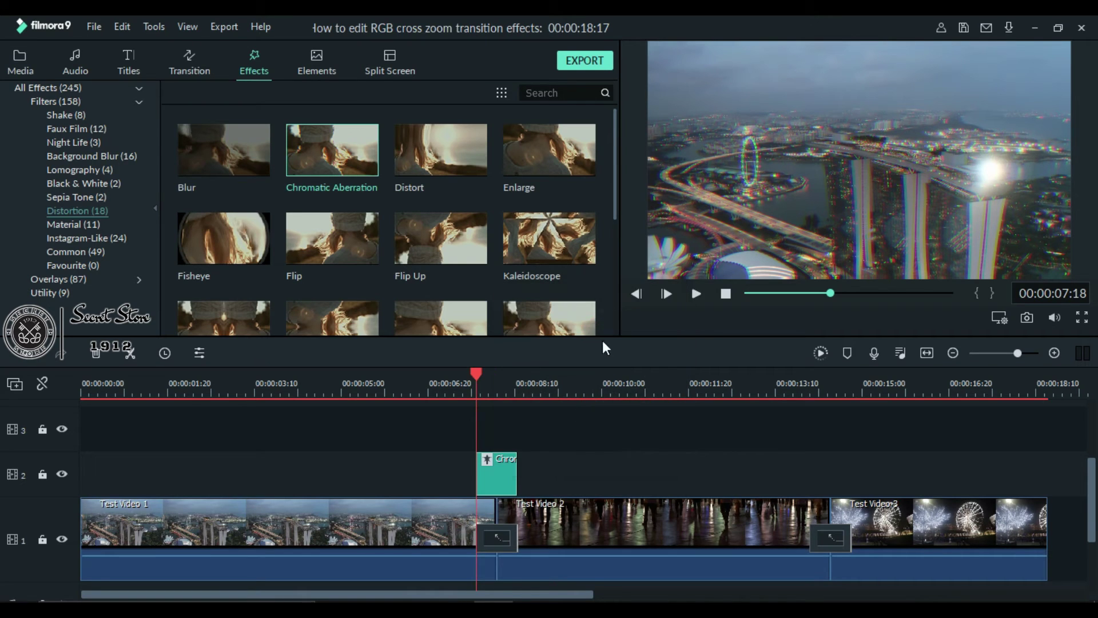
left_click(559, 373)
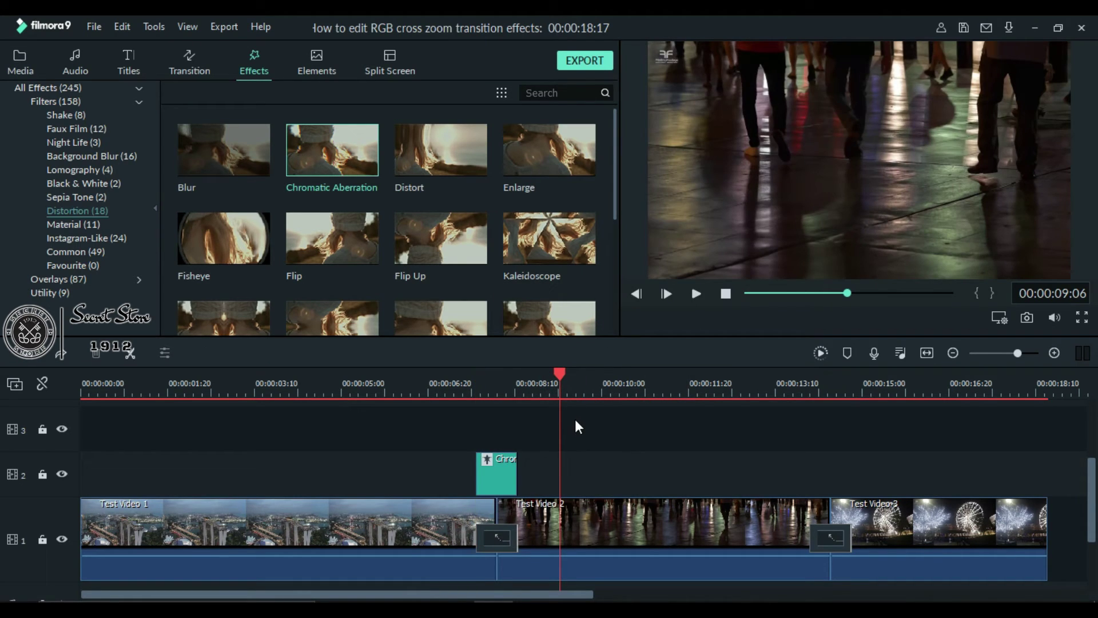
left_click(574, 421)
key("ctrl+v")
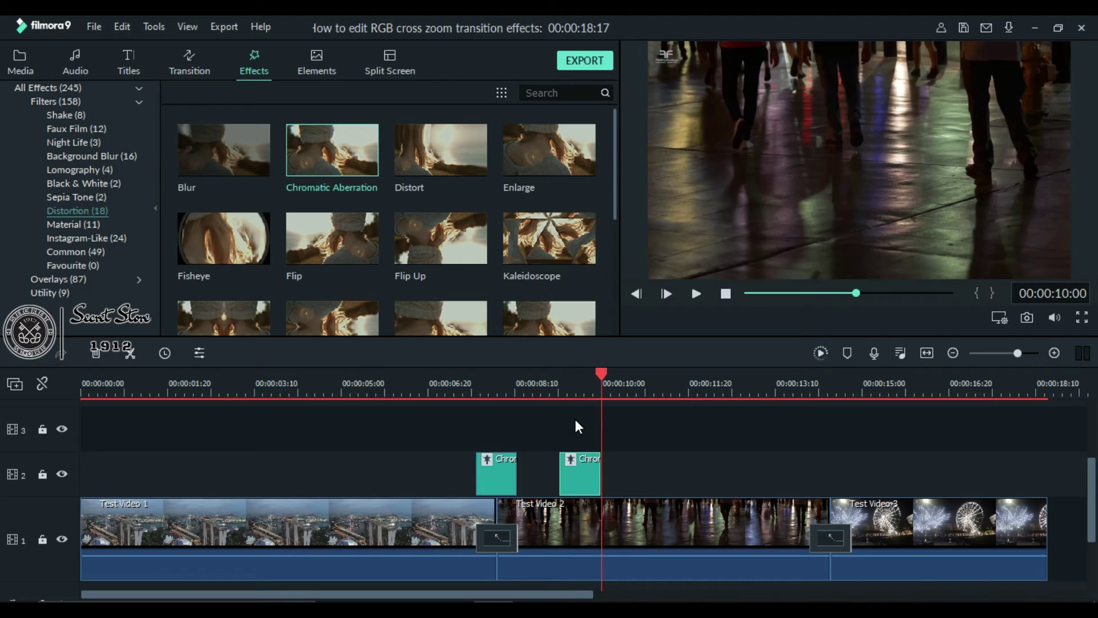
left_click_drag(583, 466, 498, 420)
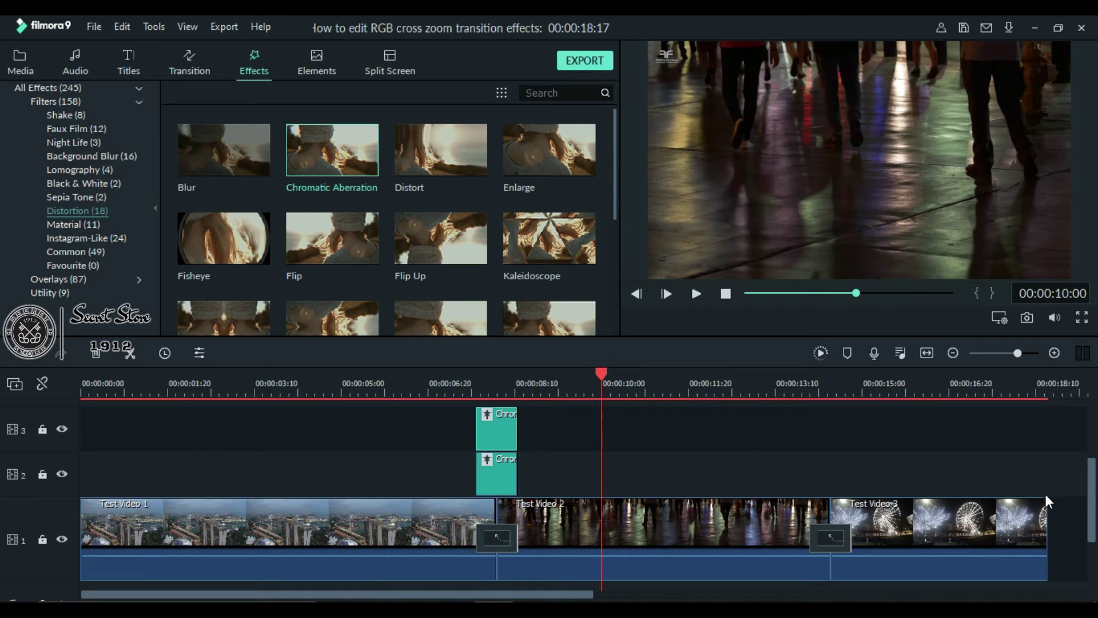
Paste both stacked Chromatic Aberration layers at the Test Video 2–3 cut.
left_click_drag(1093, 506, 1093, 461)
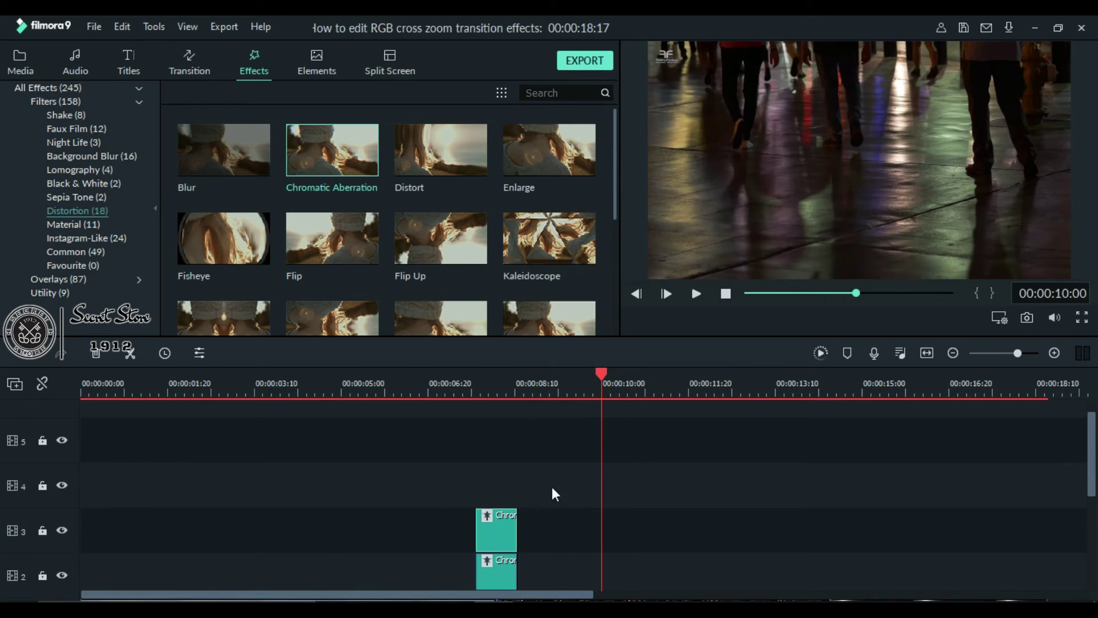
left_click_drag(1090, 474, 1092, 518)
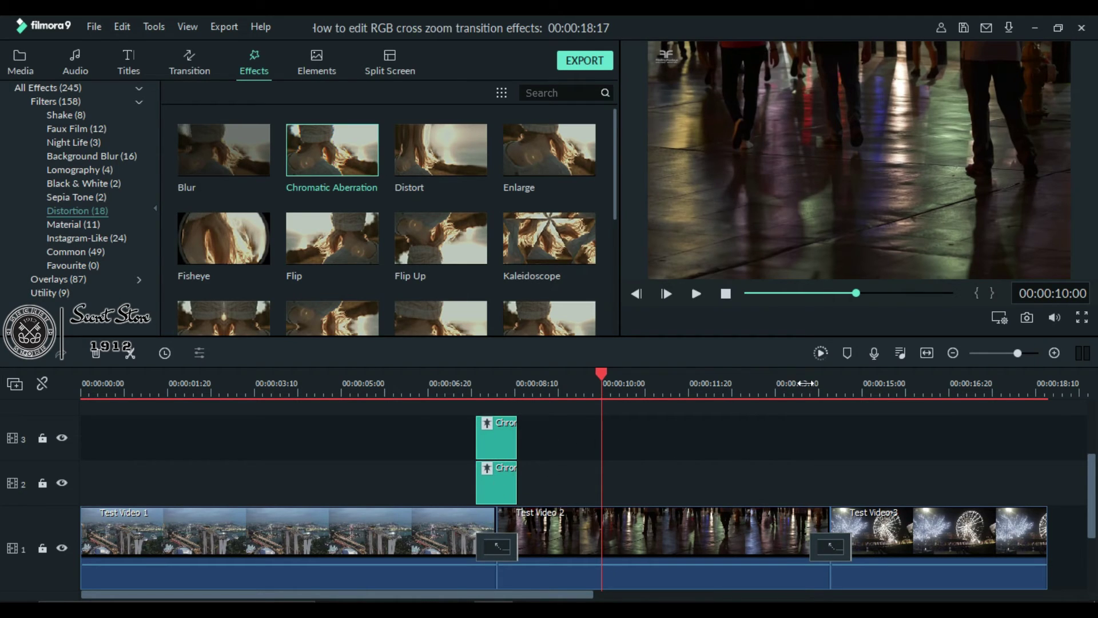
left_click(808, 383)
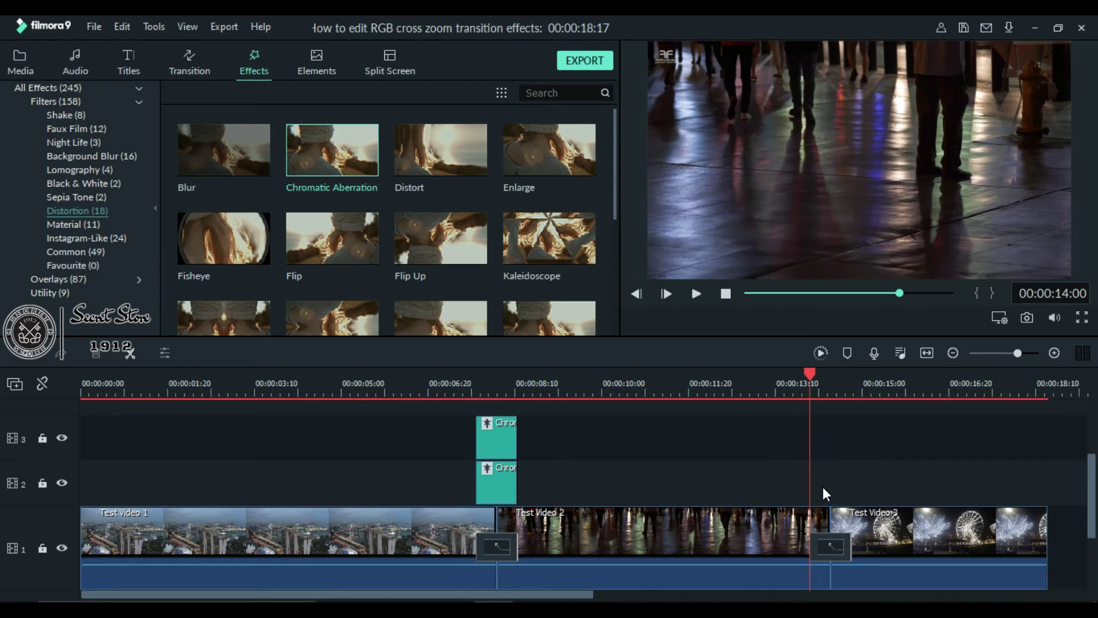
key("ctrl+v")
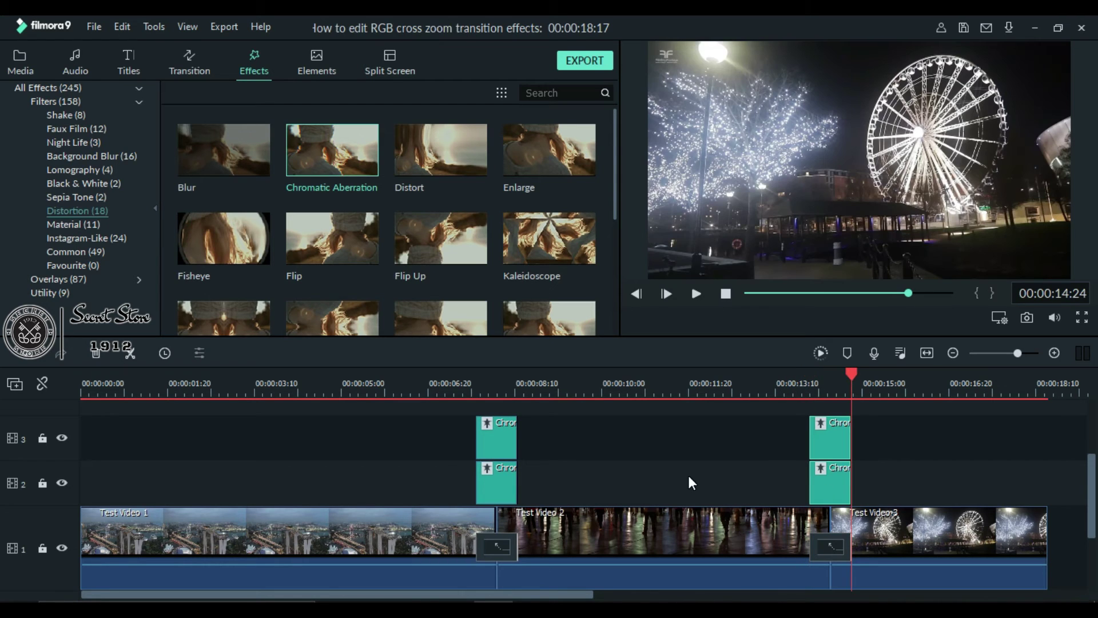
Add the Sound Effect audio to audio track 1 at the first cut.
left_click(16, 64)
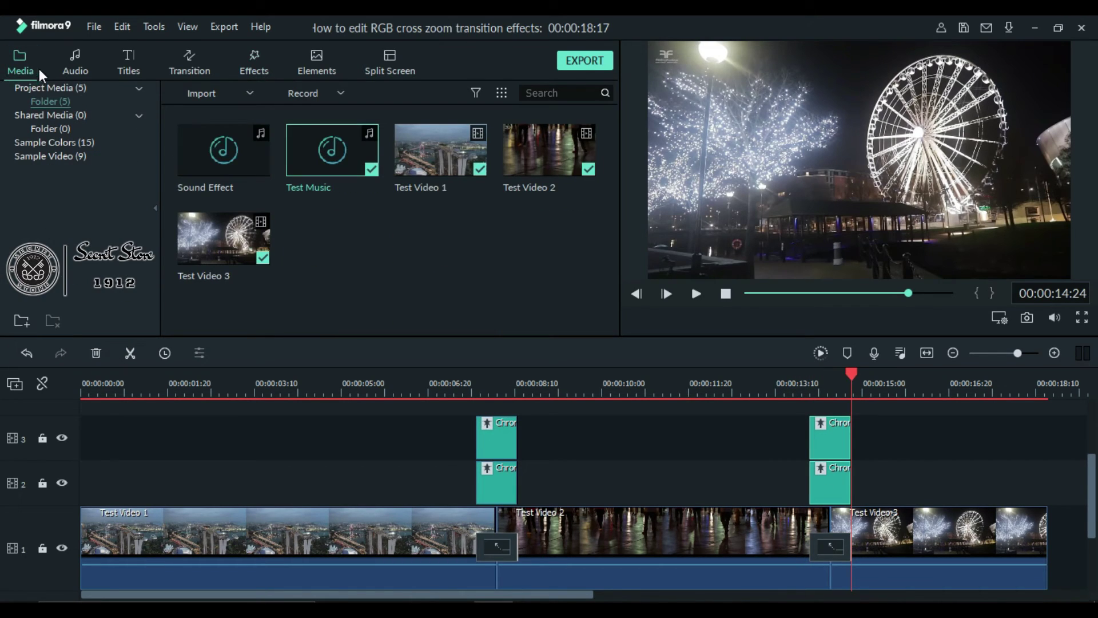
left_click(255, 160)
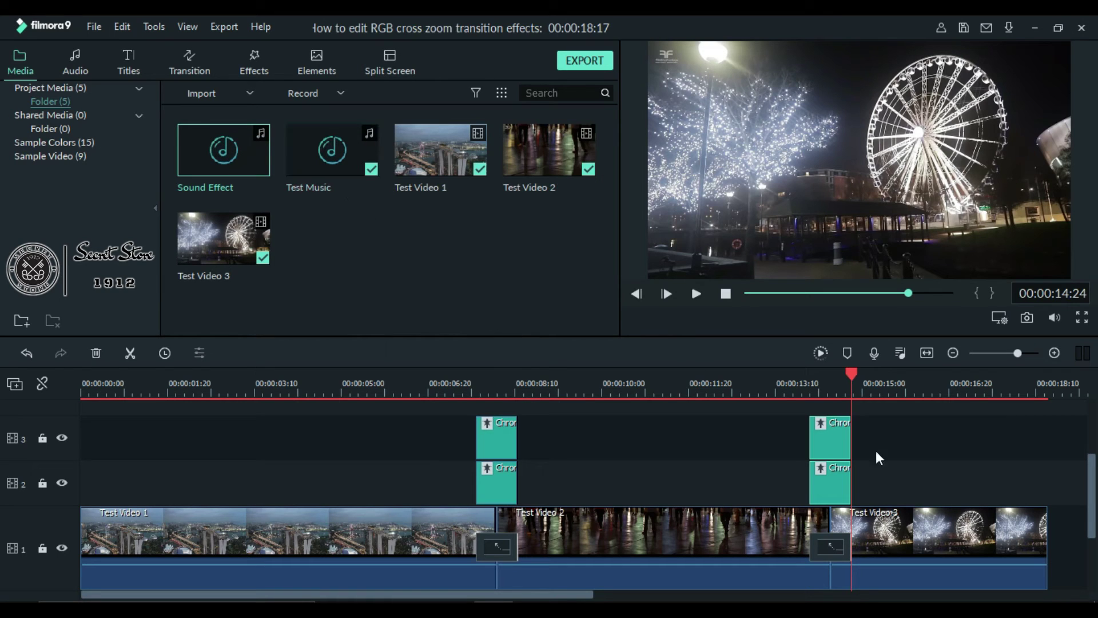
left_click_drag(1092, 504, 1093, 540)
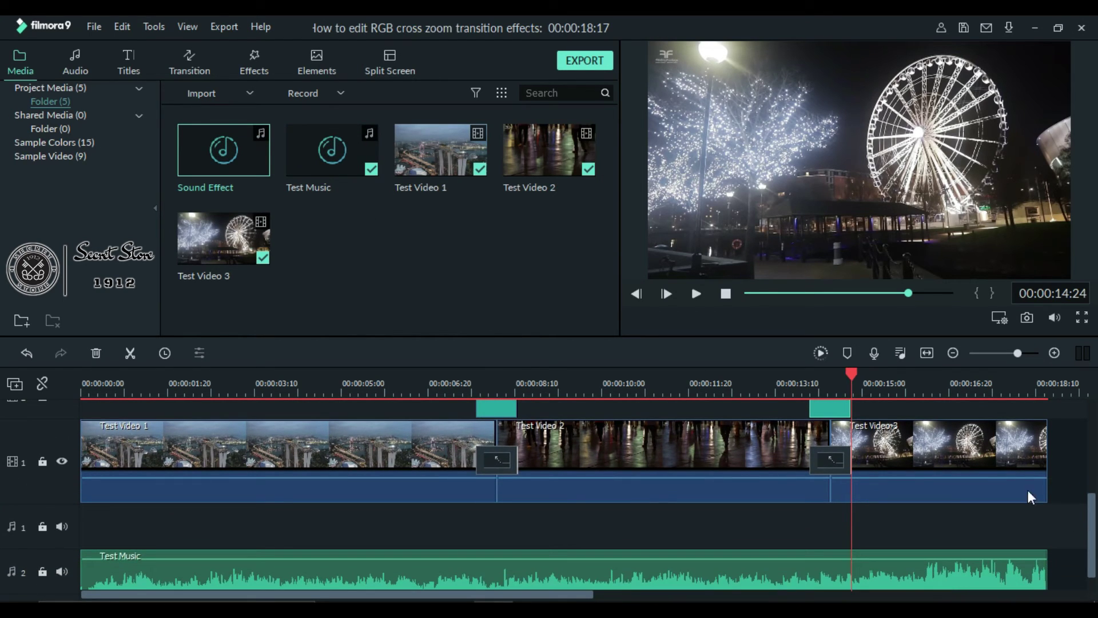
left_click(475, 375)
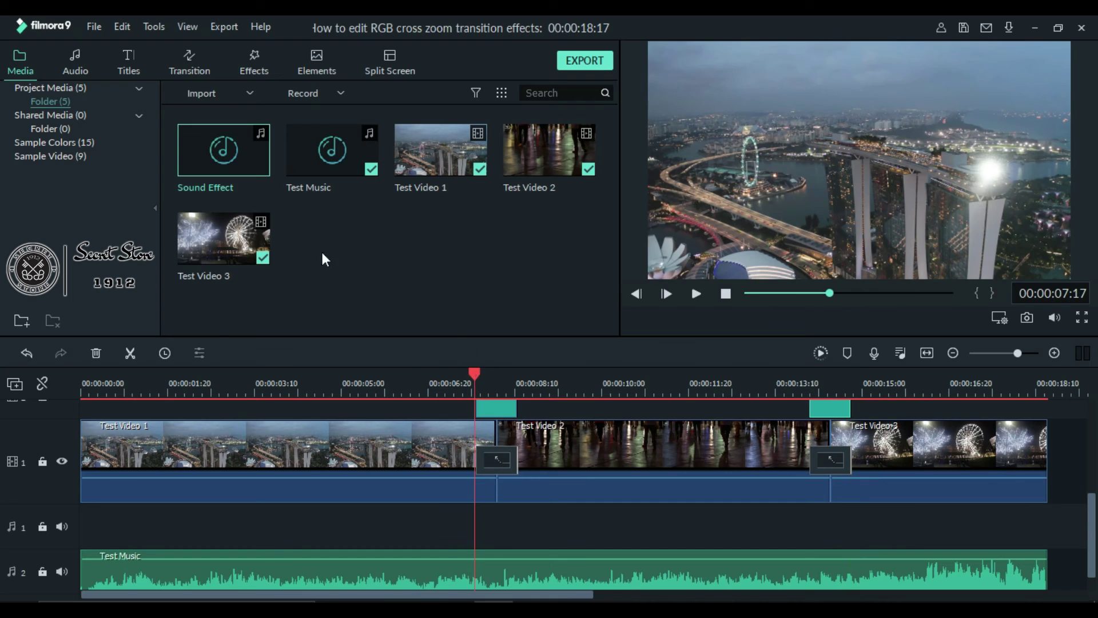
mouse_move(262, 182)
left_click(261, 162)
Add a second Sound Effect at the second cut, then preview the first transition.
left_click_drag(474, 375, 808, 376)
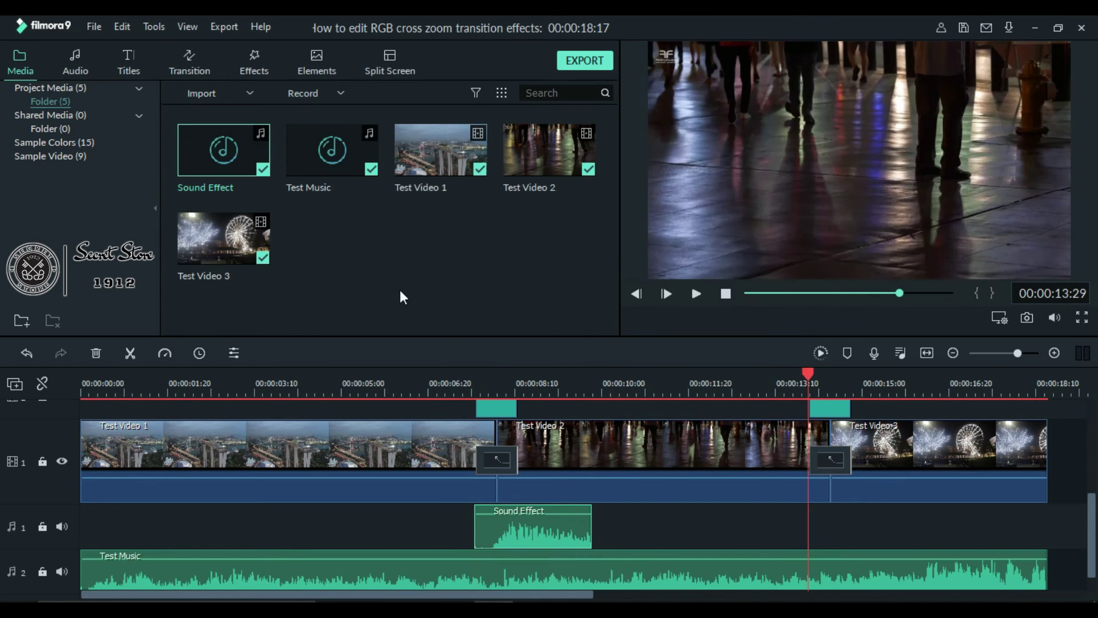
left_click_drag(223, 149, 822, 520)
scroll(1, 522, "up", 3)
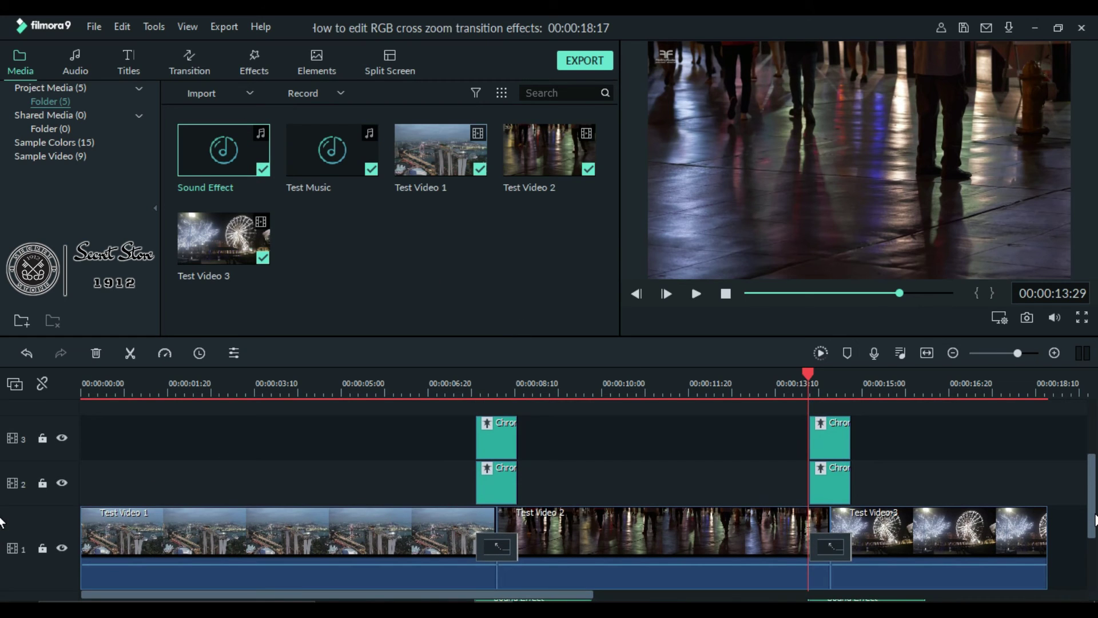
left_click_drag(473, 375, 489, 376)
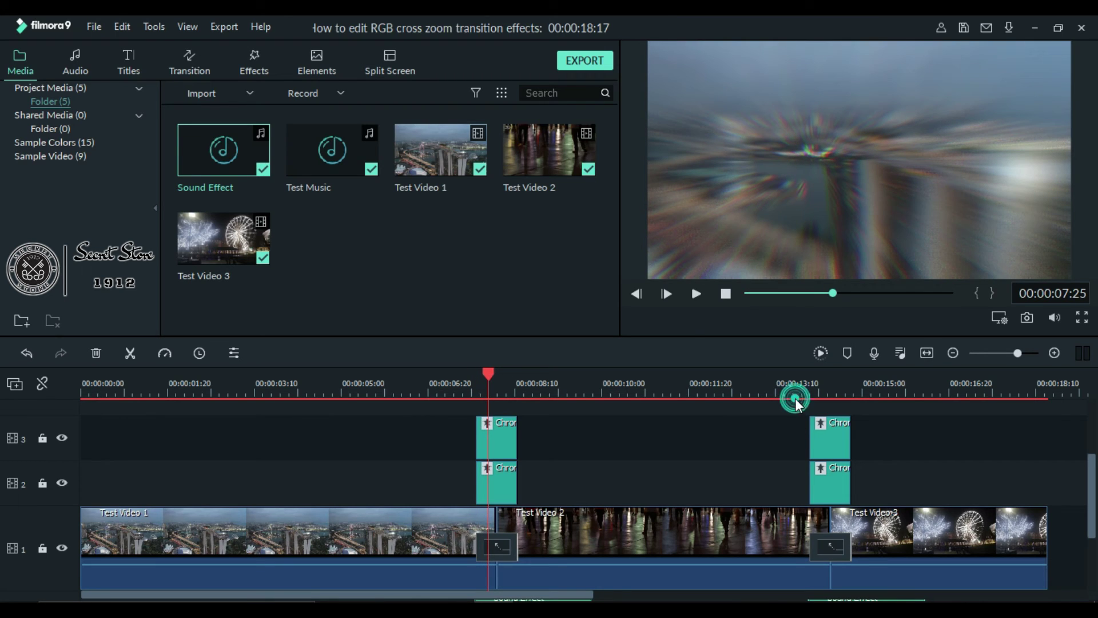